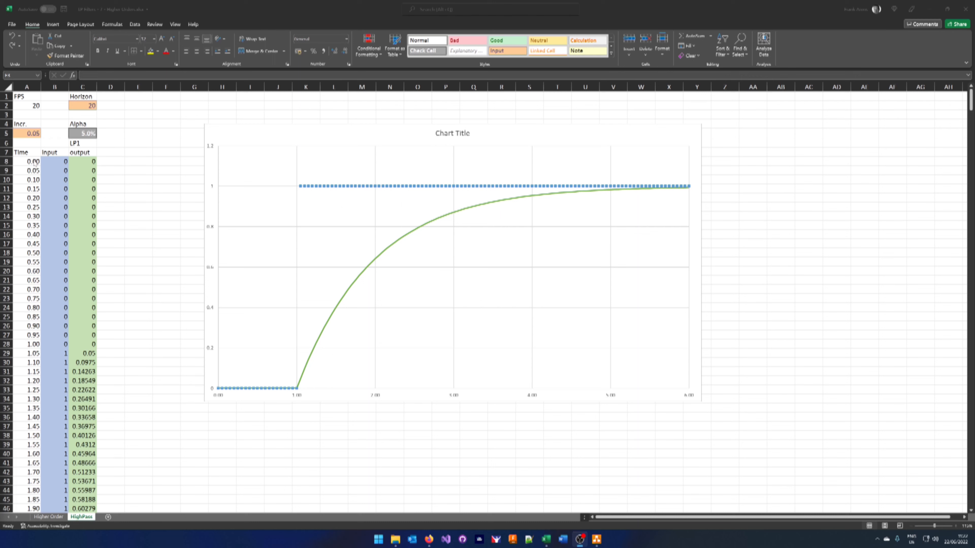
Step: Examine the Time, Input and LP1 output columns of the HighPass sheet from row 8 down
left_click(30, 237)
left_click_drag(26, 162, 28, 289)
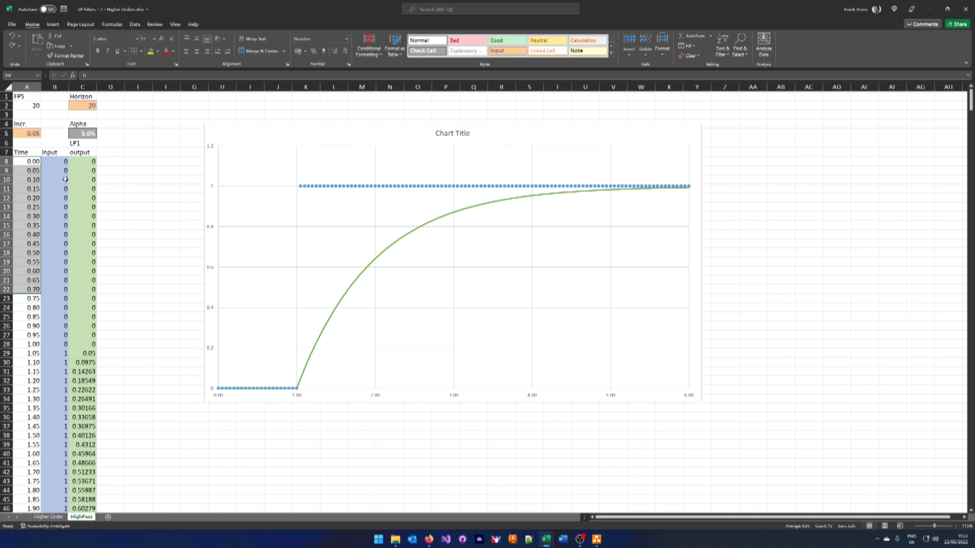
left_click_drag(58, 161, 55, 290)
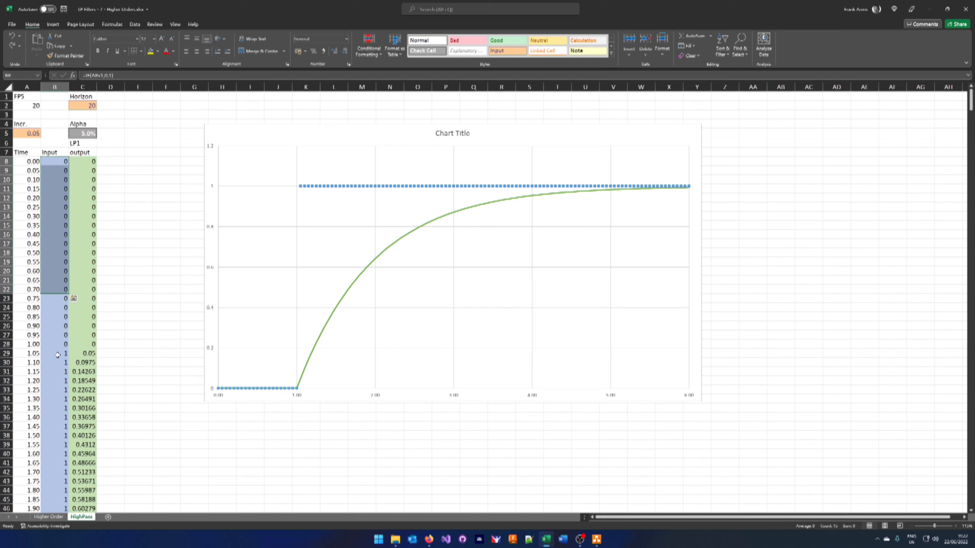
left_click_drag(78, 160, 82, 344)
left_click(165, 244)
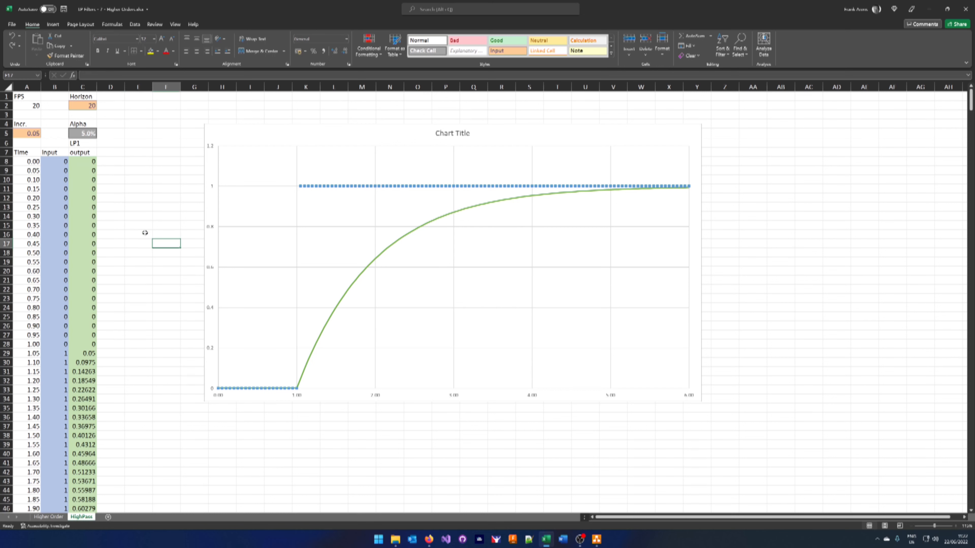
left_click_drag(81, 161, 82, 344)
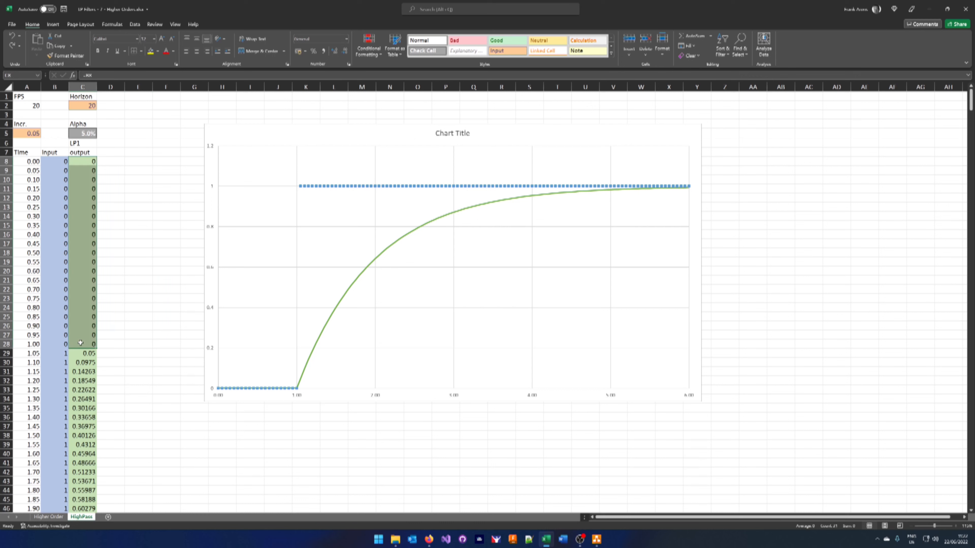
Step: Add the headings "HP1" in D6 and "output" in D7 for a high-pass column
left_click(107, 143)
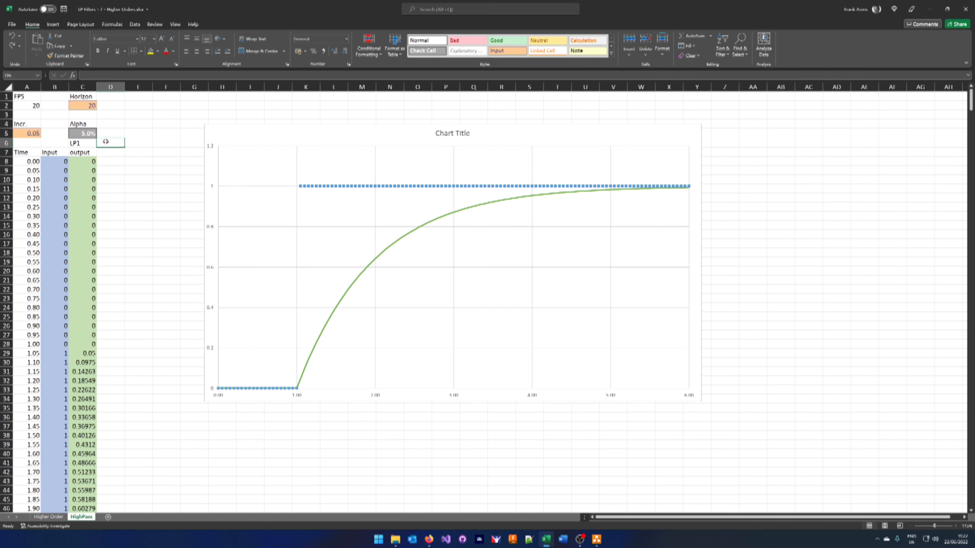
type("HP1")
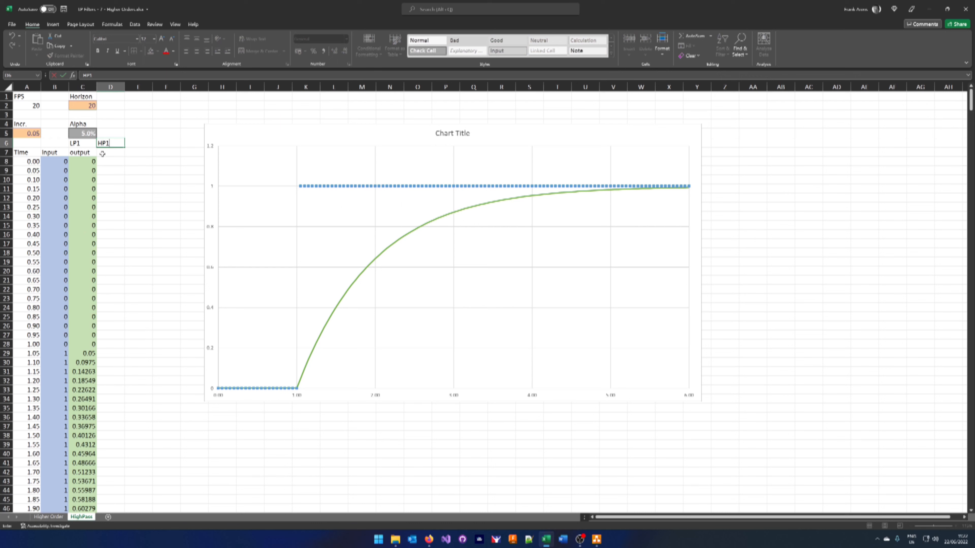
left_click(104, 152)
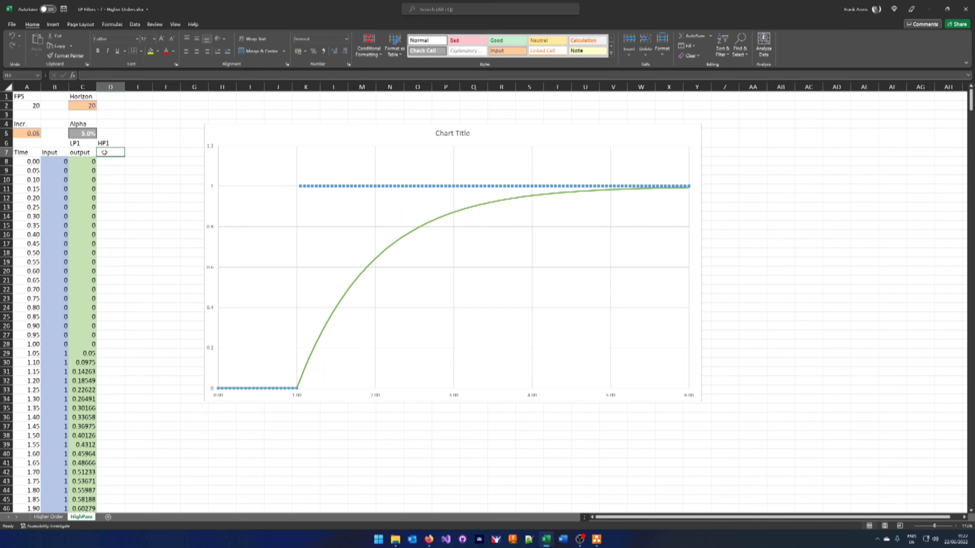
type("output")
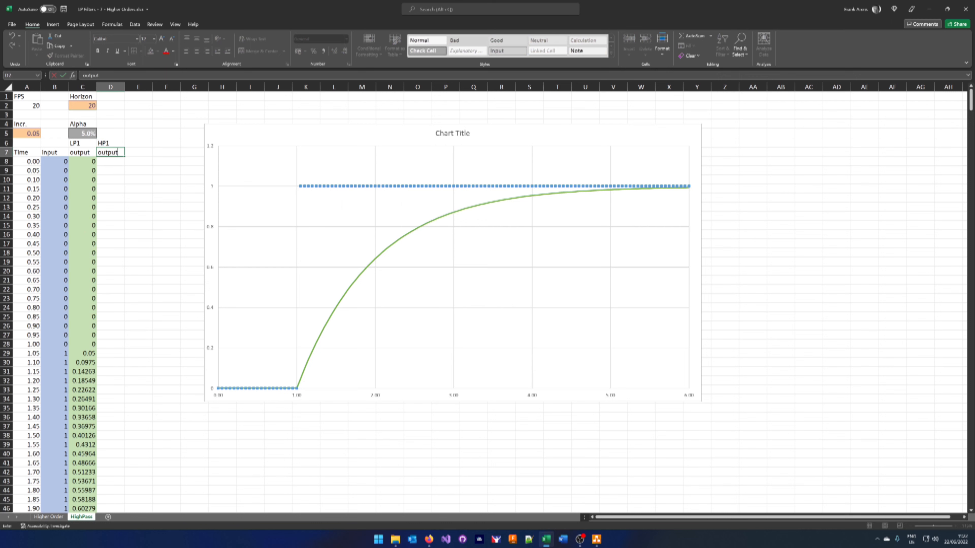
Step: Enter the formula =B8-C8 in D8 and fill it down the HP1 output column
left_click(117, 162)
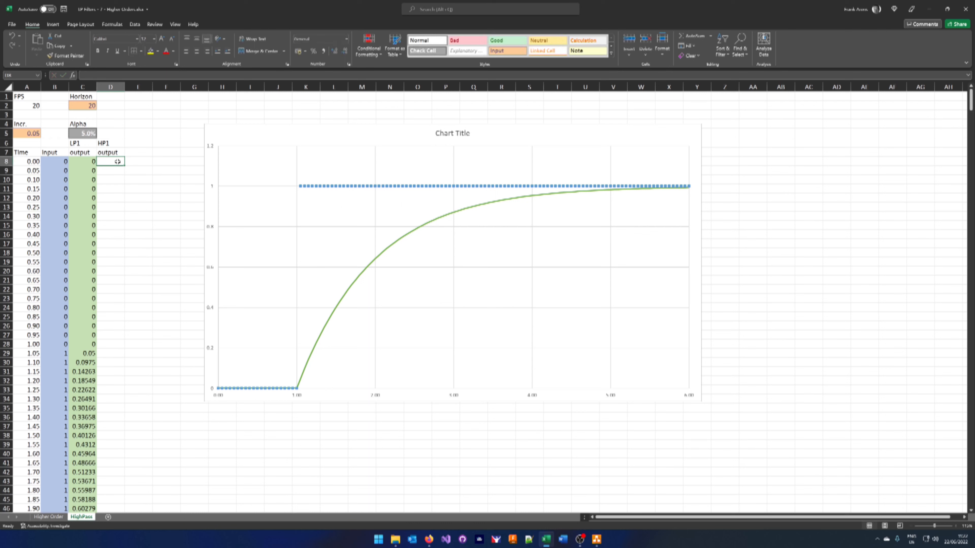
type("=")
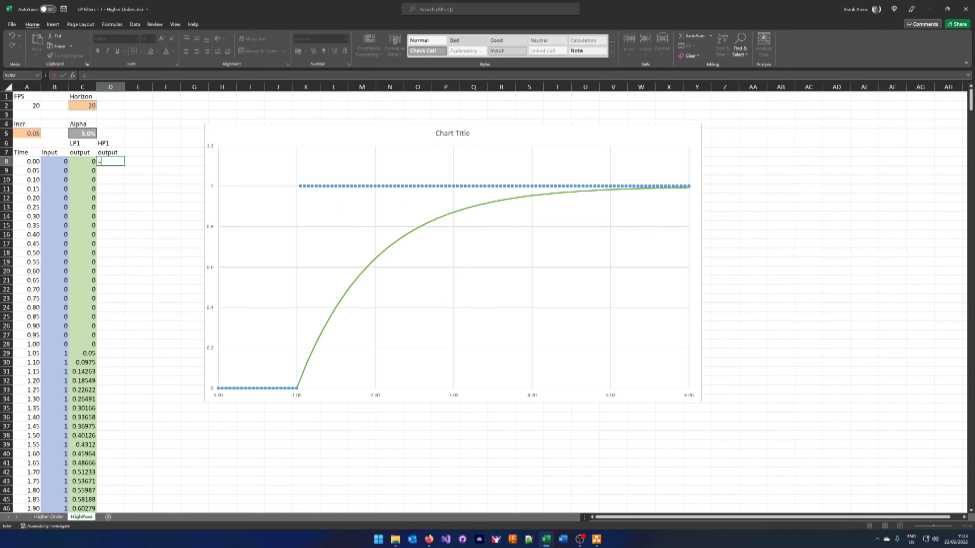
left_click(56, 162)
type("-")
left_click(84, 161)
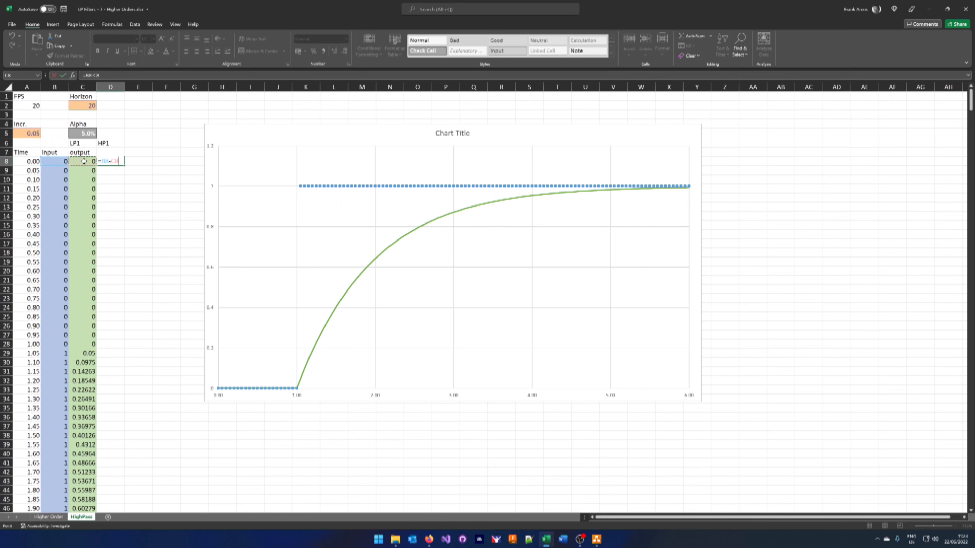
key("Return")
left_click(108, 161)
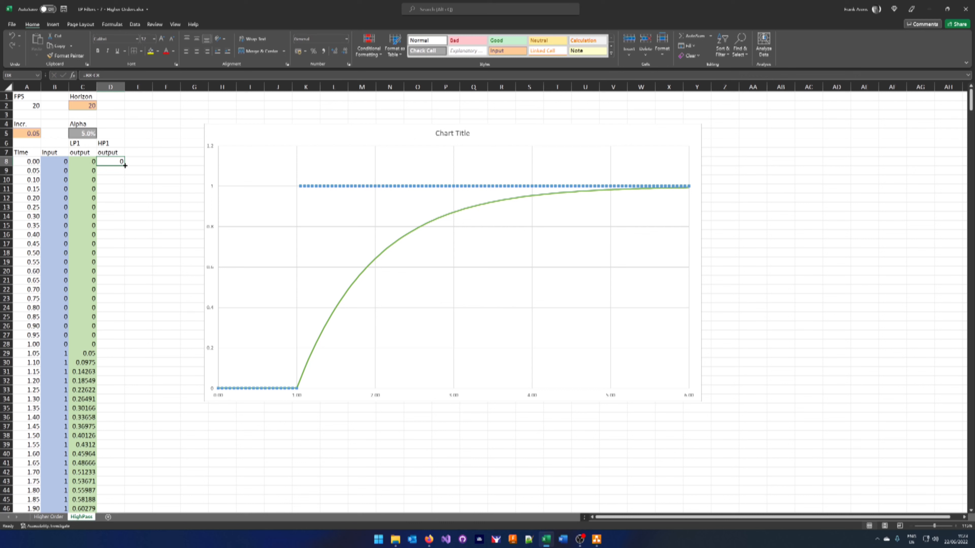
double_click(124, 165)
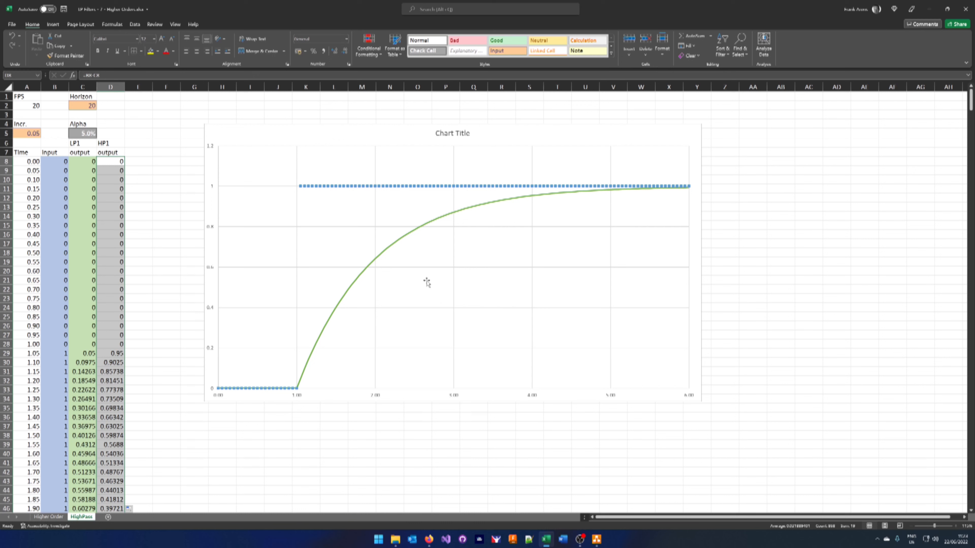
Step: Add a chart series named from D6 that plots the HP1 output column against the Time column
right_click(411, 277)
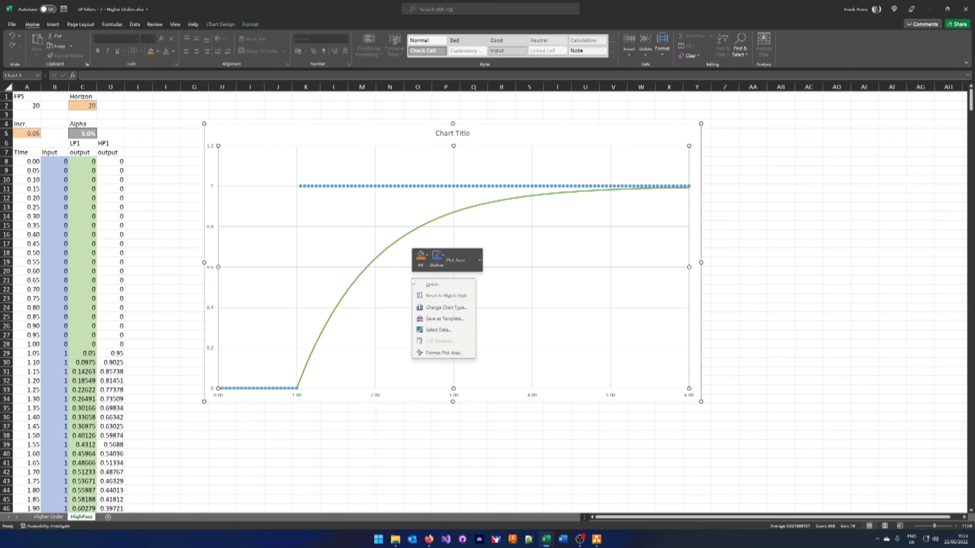
left_click(429, 332)
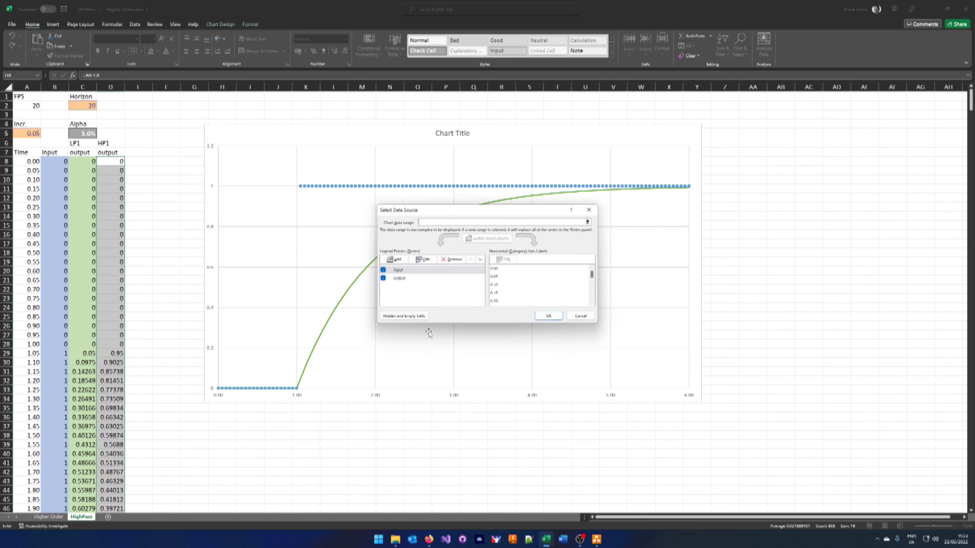
left_click(398, 262)
left_click(503, 251)
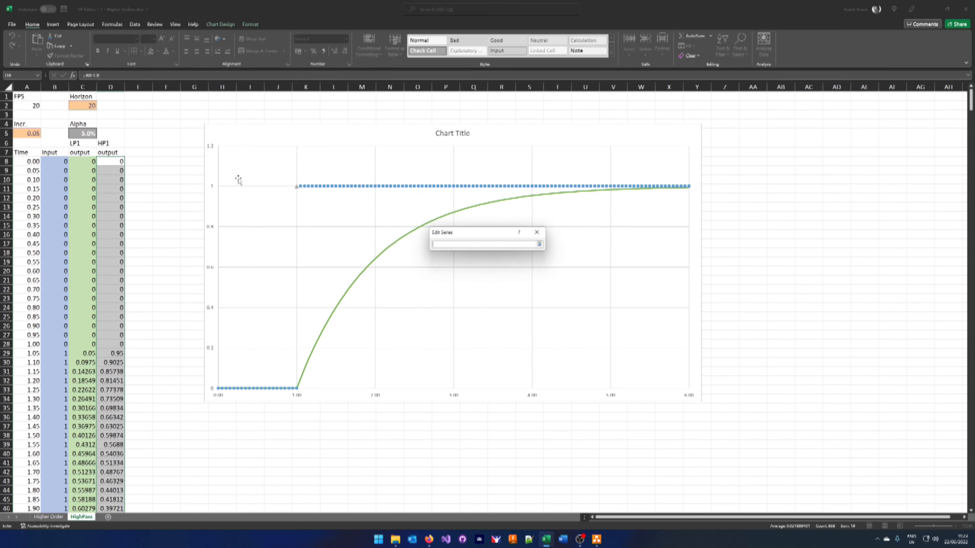
left_click(110, 143)
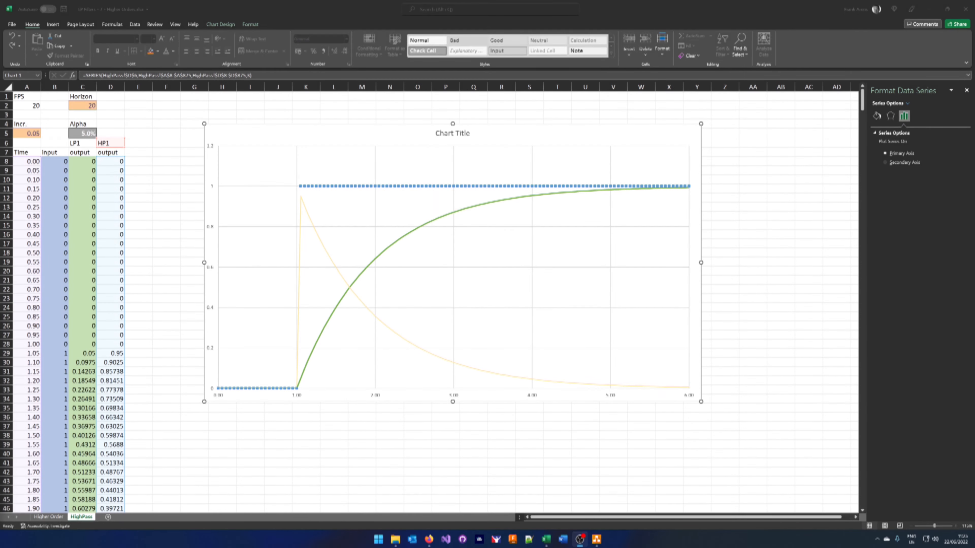
Step: Examine the HP1 and LP1 output curves on the step-response chart alongside the HP1 output values
left_click(321, 246)
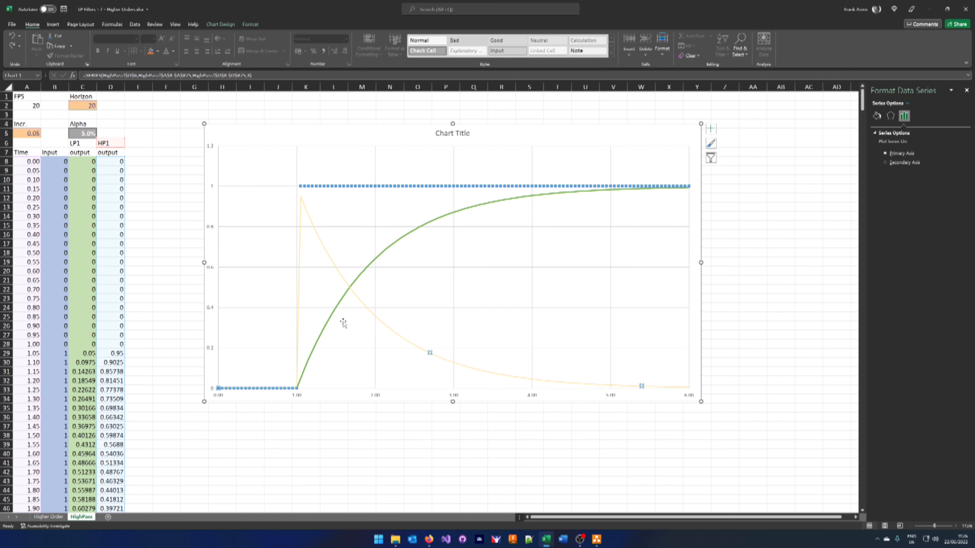
left_click(380, 257)
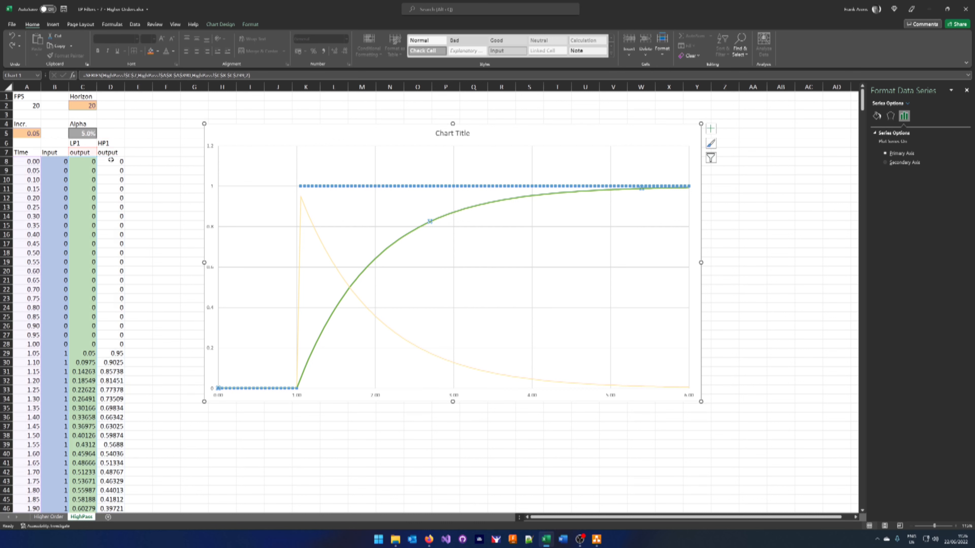
left_click_drag(114, 161, 115, 216)
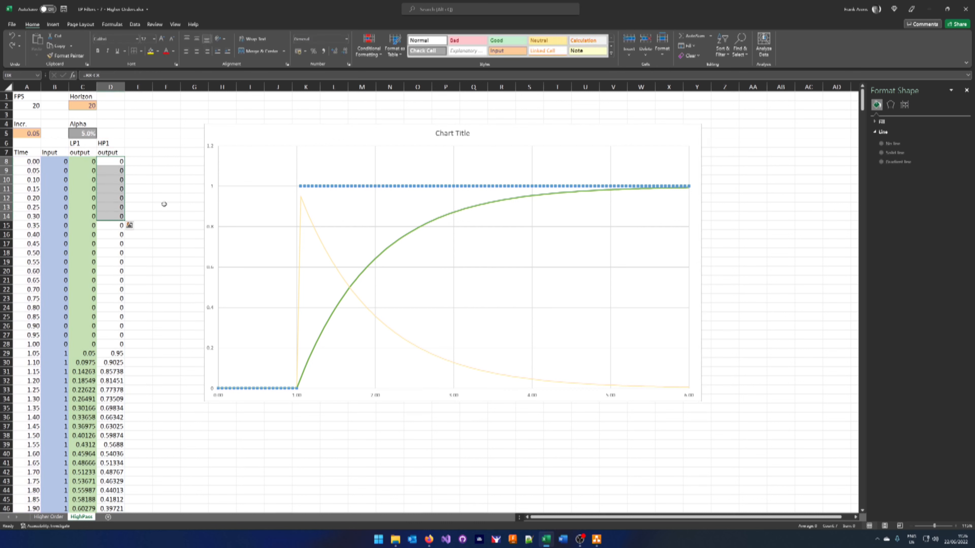
left_click(164, 208)
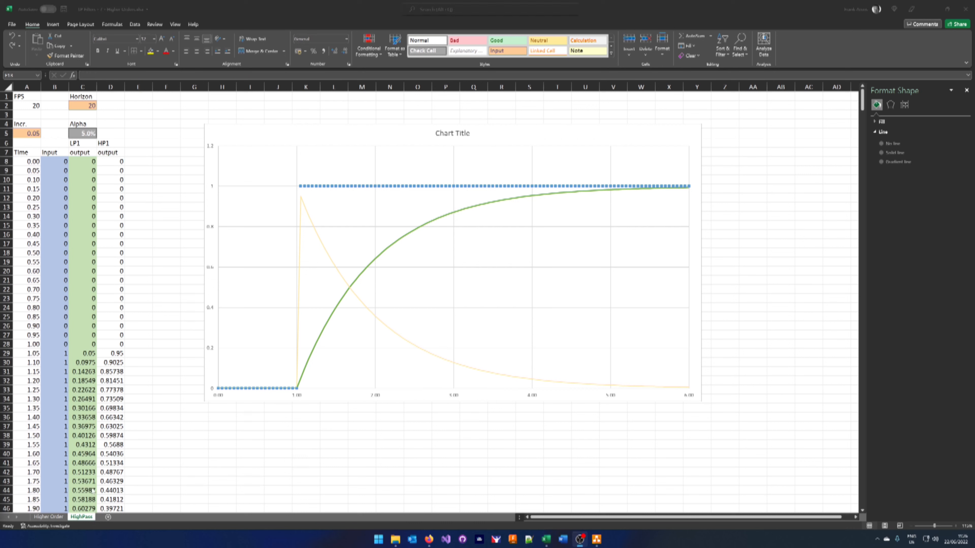
left_click(321, 336)
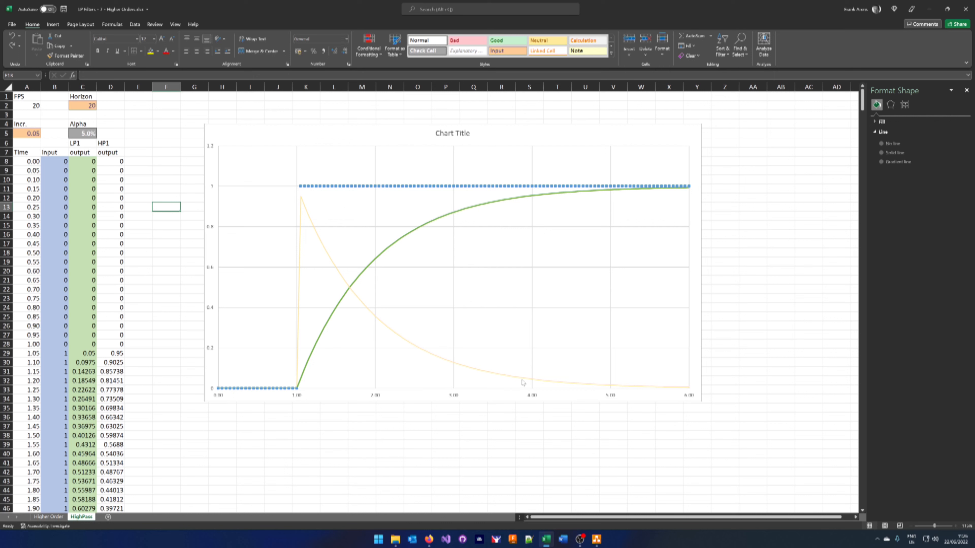
left_click(481, 373)
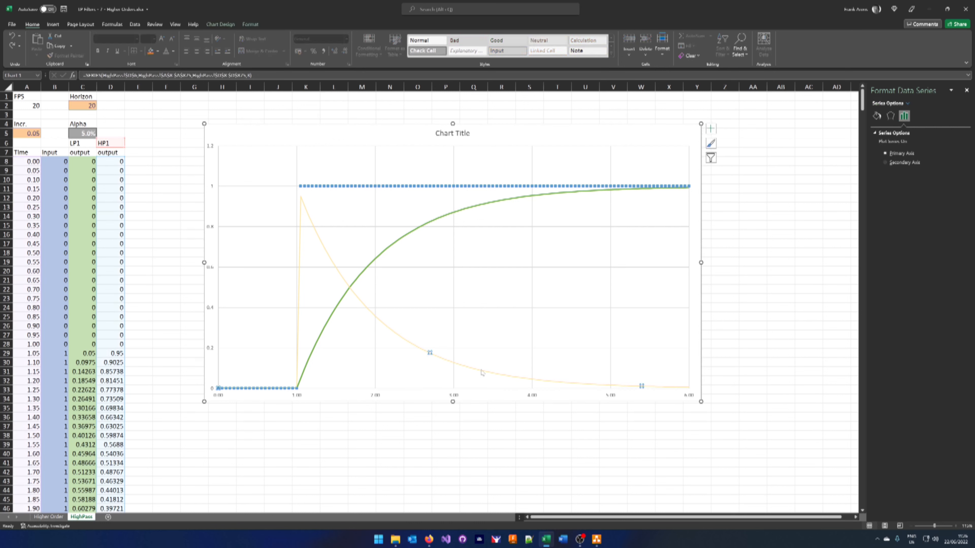
mouse_move(482, 373)
mouse_move(302, 191)
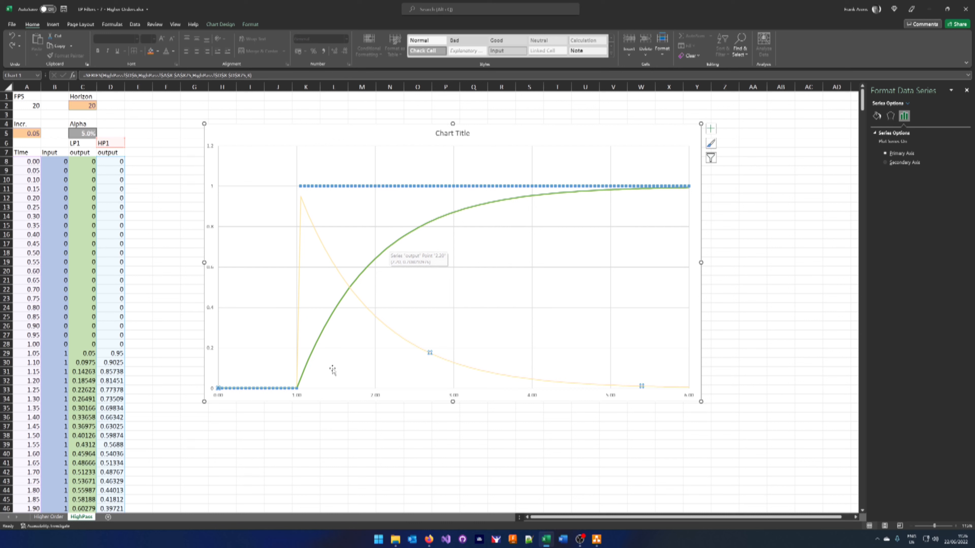
mouse_move(296, 390)
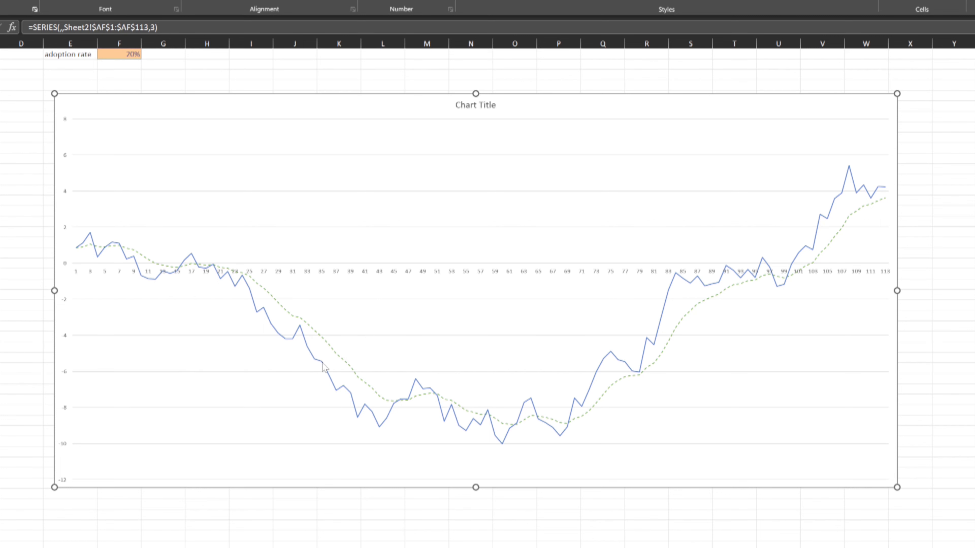
Step: Undo the last change on the noisy-signal chart to restore the red series from Sheet2 column AE, and deselect that series
mouse_move(322, 365)
key("ctrl+z")
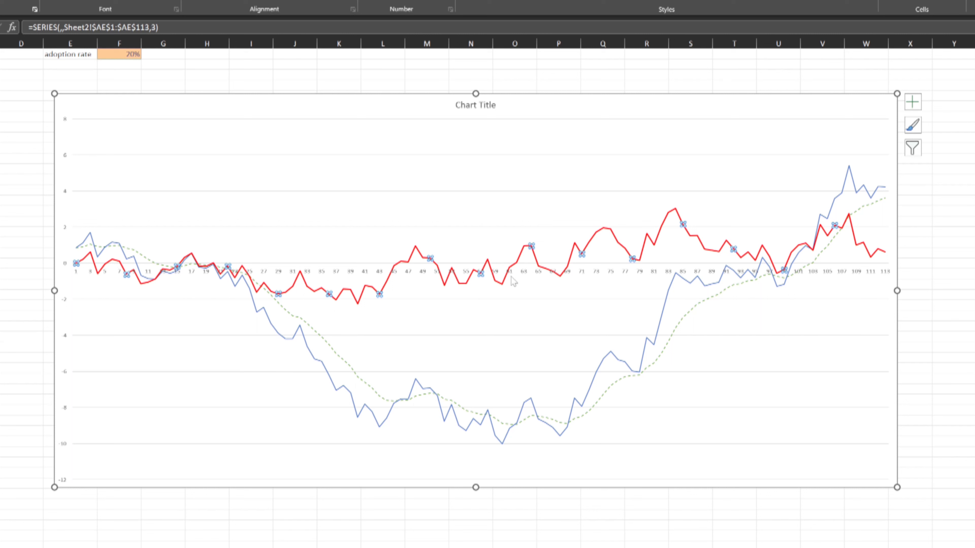
mouse_move(538, 421)
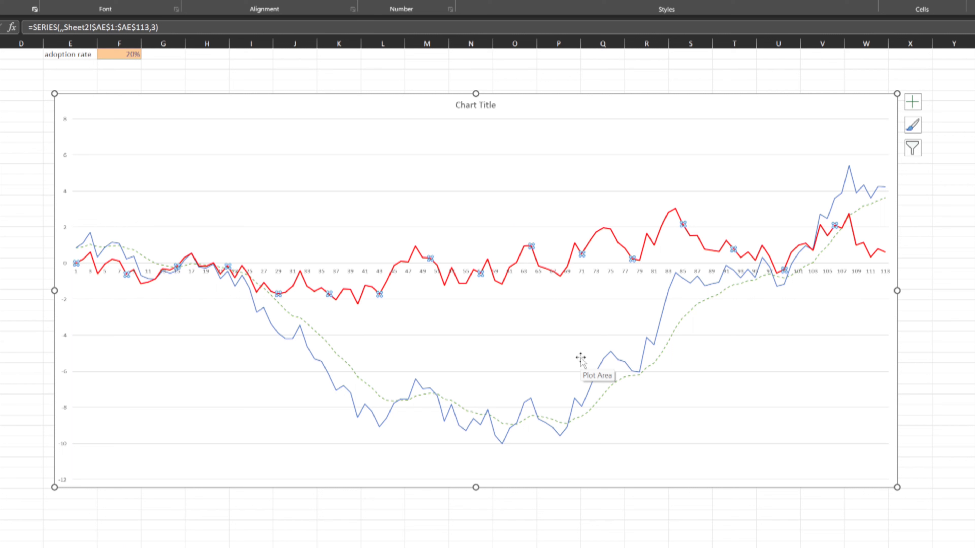
left_click(496, 361)
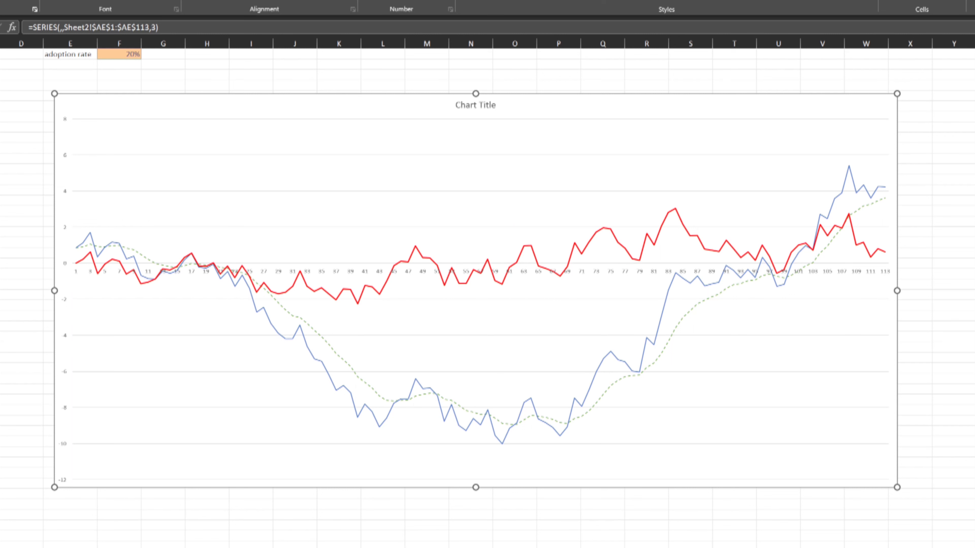